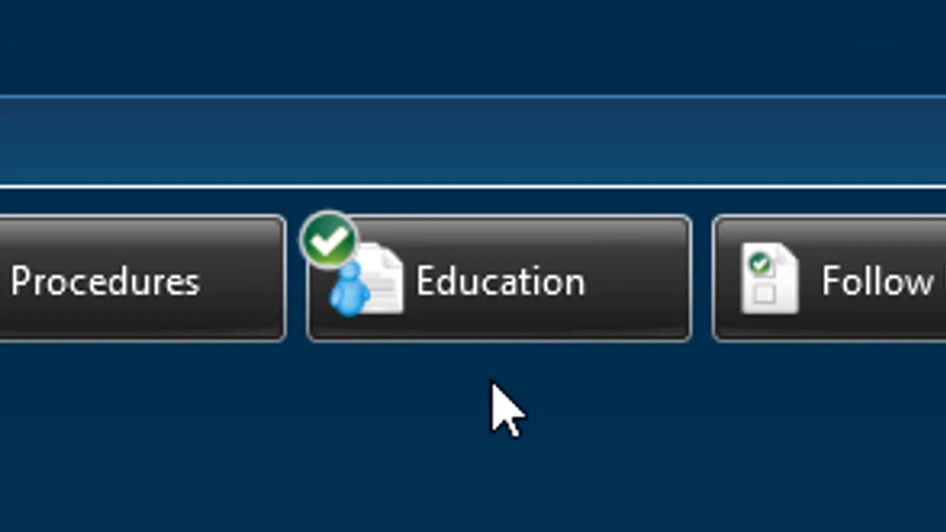
Open the encounter's Education section and review the available education files and free-text entries
click(475, 332)
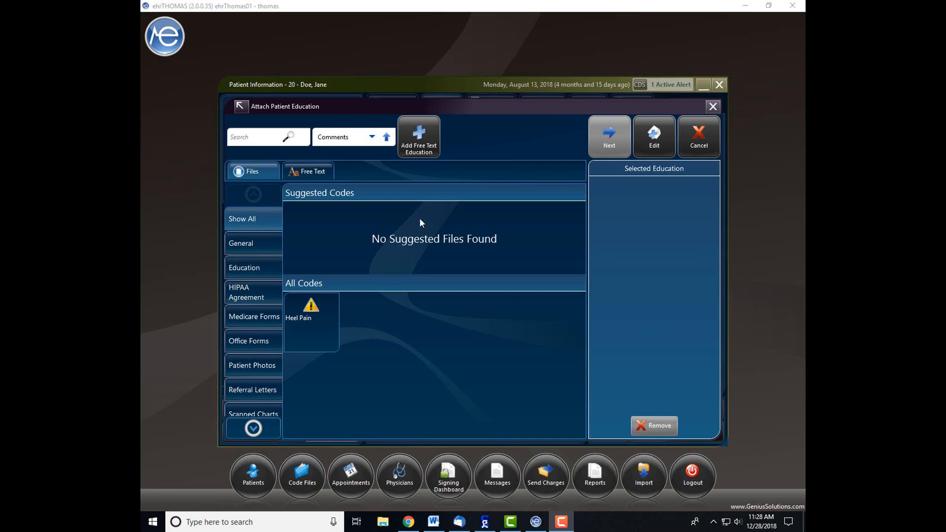
click(326, 171)
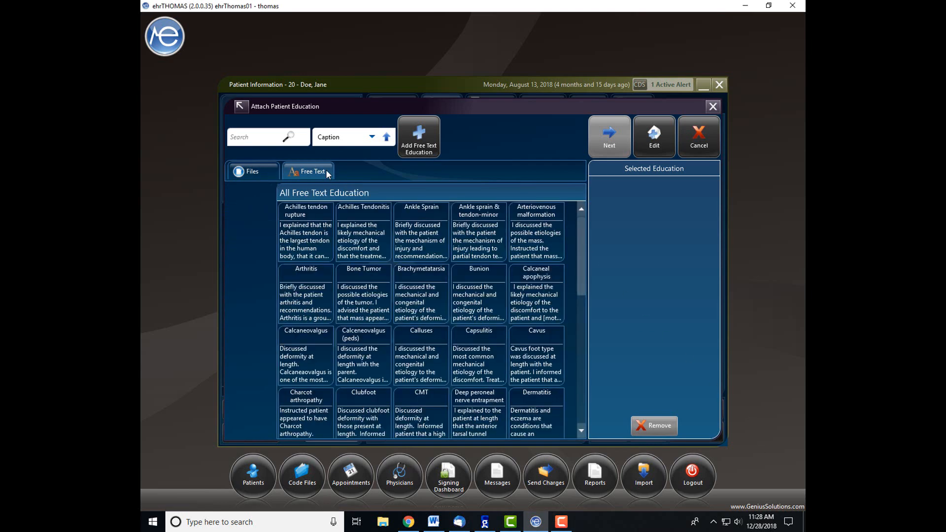
click(249, 171)
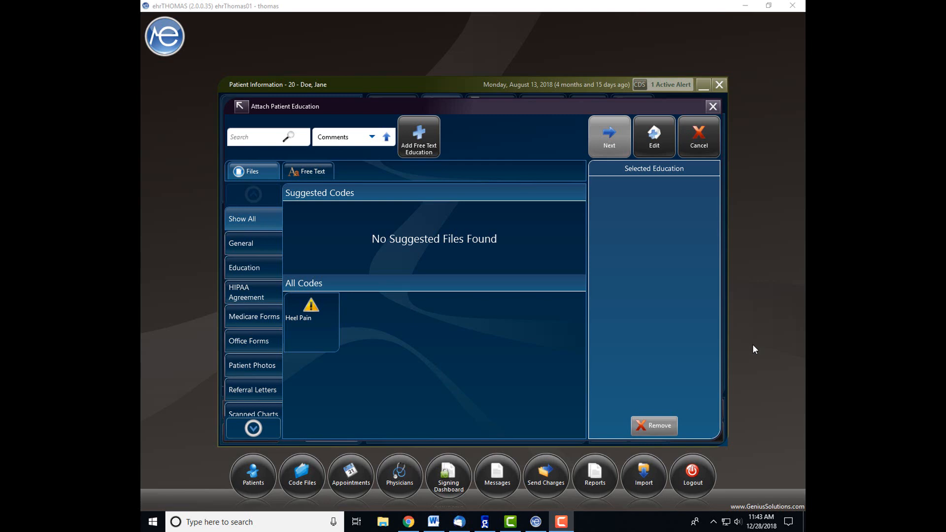
click(301, 173)
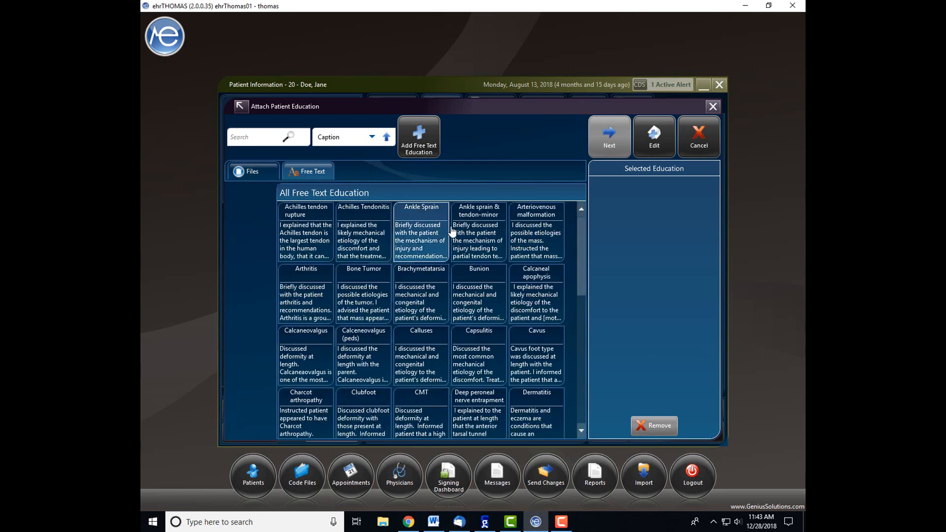
scroll(433, 247, down, 3)
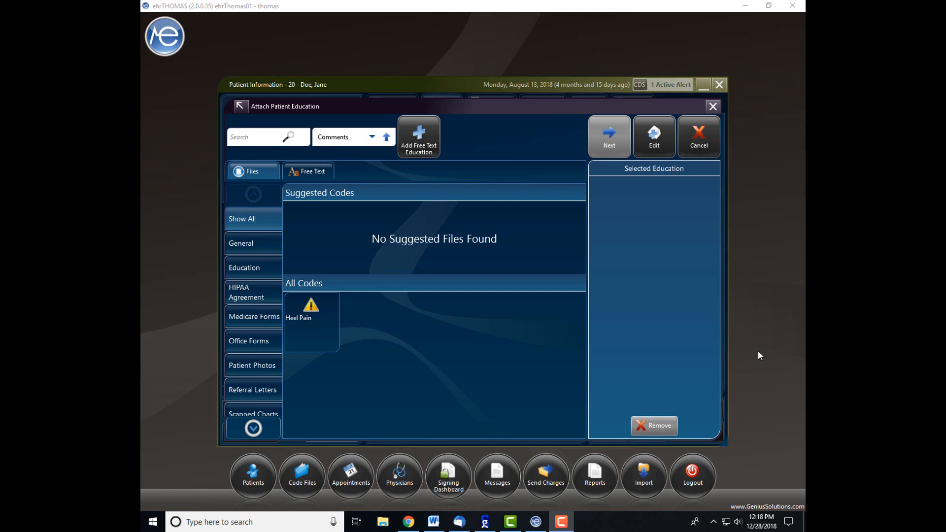
Select the Heel Pain file and the Ankle Sprain free text, and remove Heel Pain from the selected education
click(321, 328)
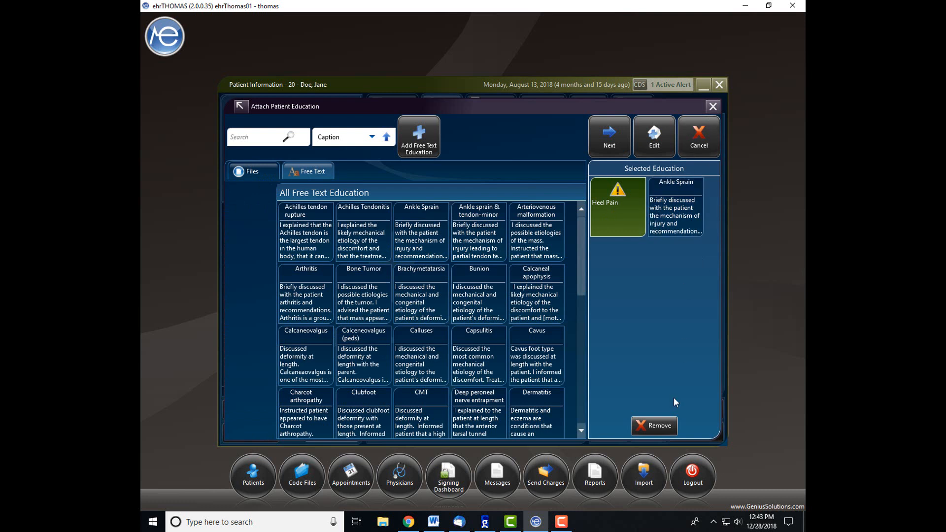
click(660, 426)
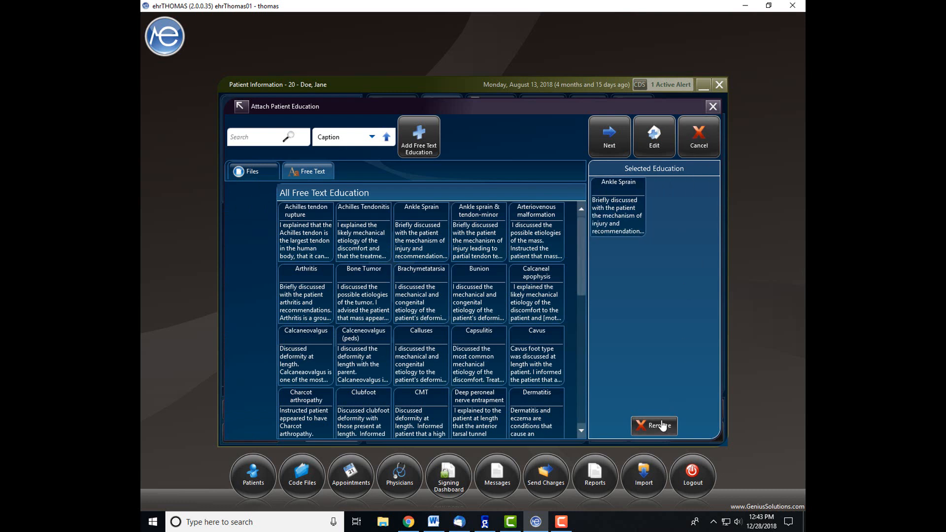
Add a free-text education entry captioned "Pinched Nerve" with the text "I explained to patient a pinched nerve can be treated with pain medicine and time."
click(258, 174)
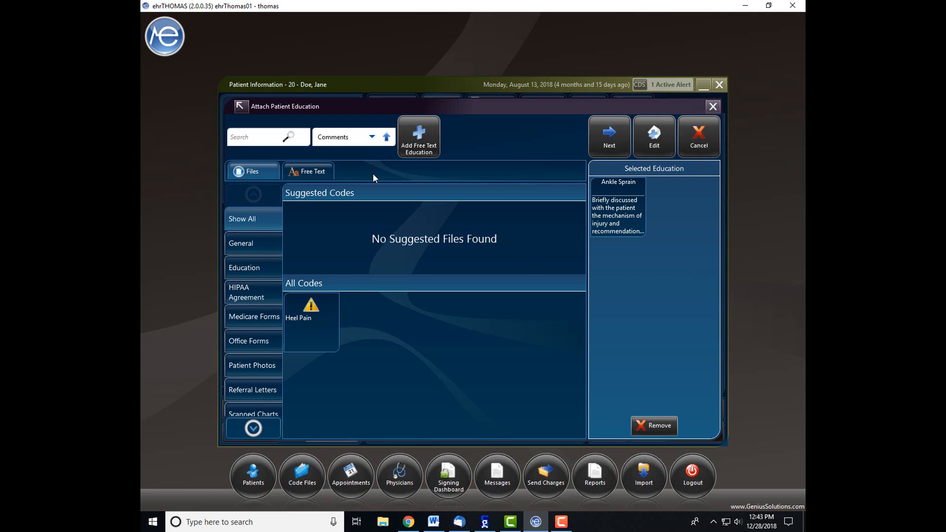
click(415, 141)
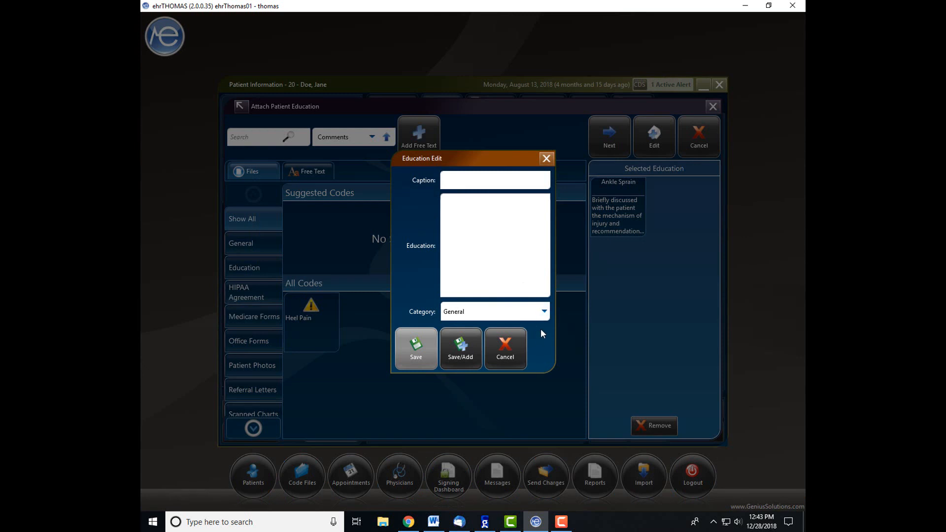
click(546, 159)
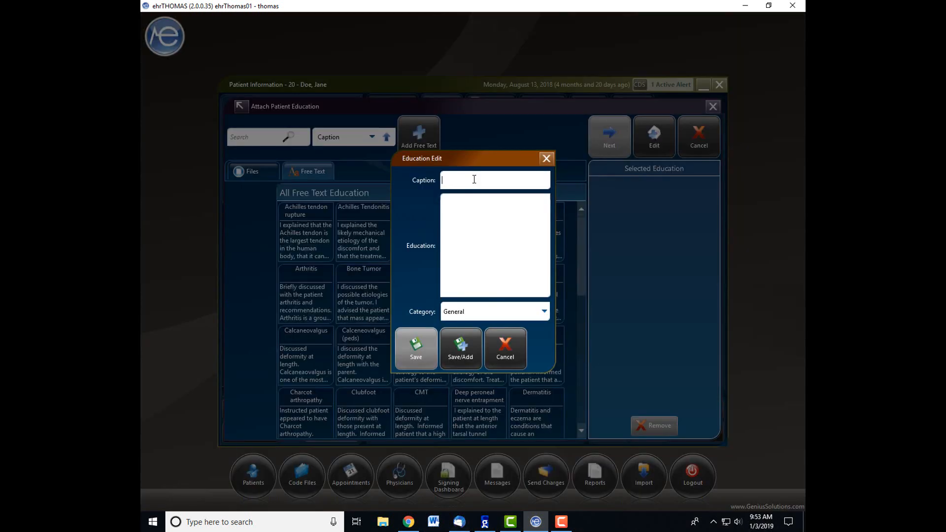
text(Pinche)
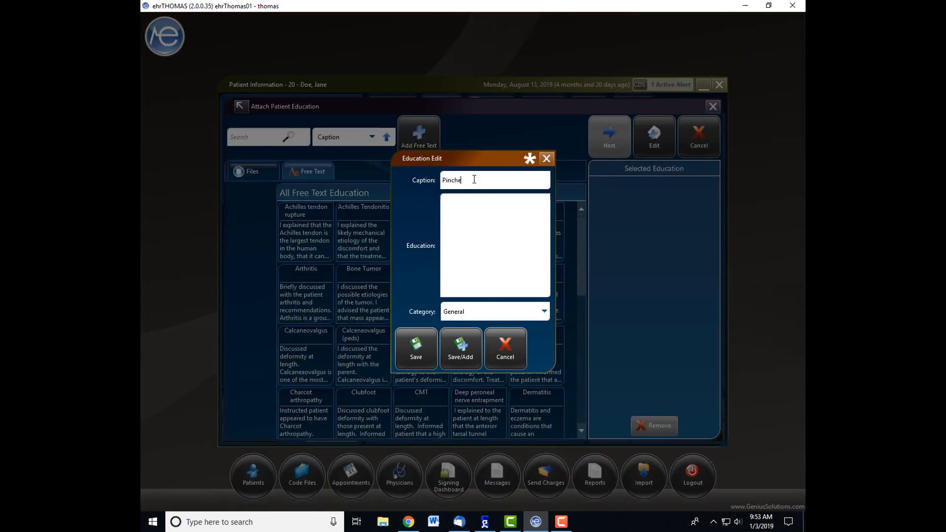
text(d Nerve)
text(xplained to patient a pinched nerve can be)
text( treated with pain medicince)
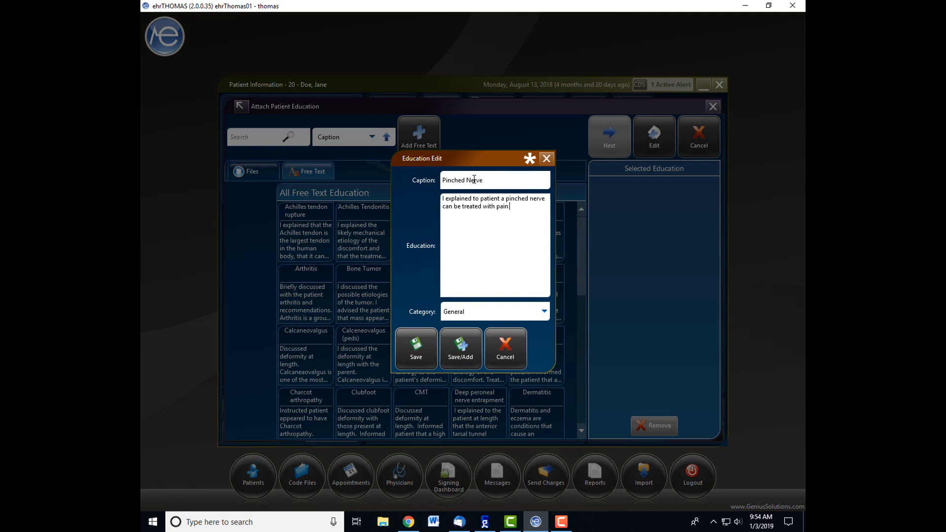
text( and time.)
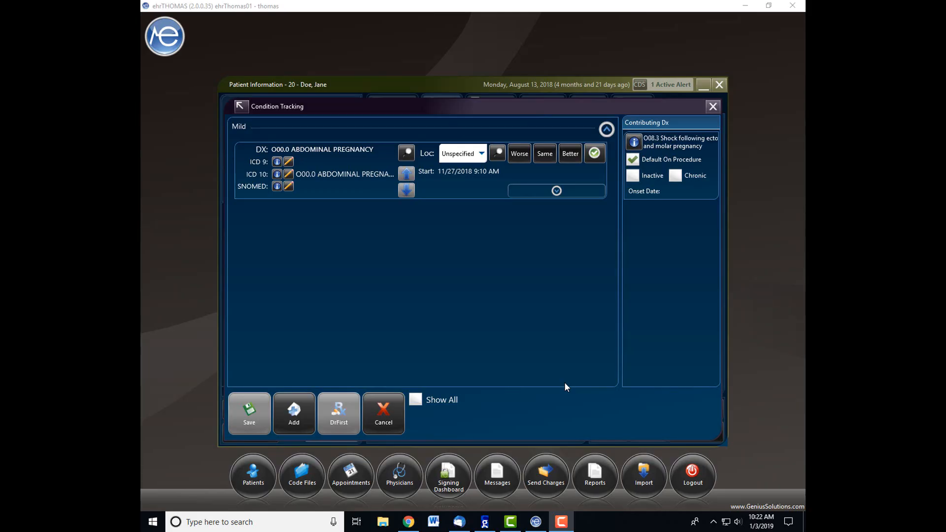
Open the ICD 10 information for the Abdominal Pregnancy condition, and proceed with Ankle Sprain as the selected patient education
click(276, 178)
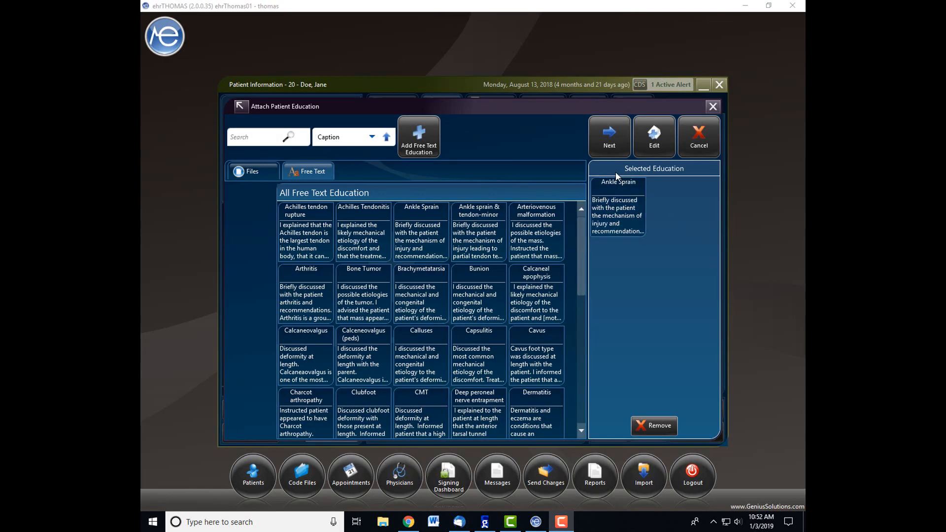
click(614, 154)
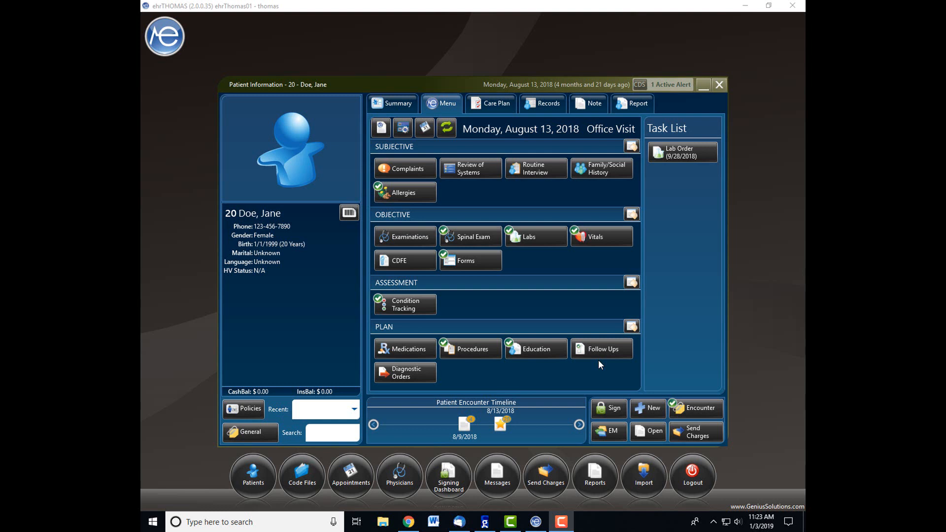
Open the encounter's Follow Ups and review the General, Weeks, Months and complete code lists and the sort options
click(598, 357)
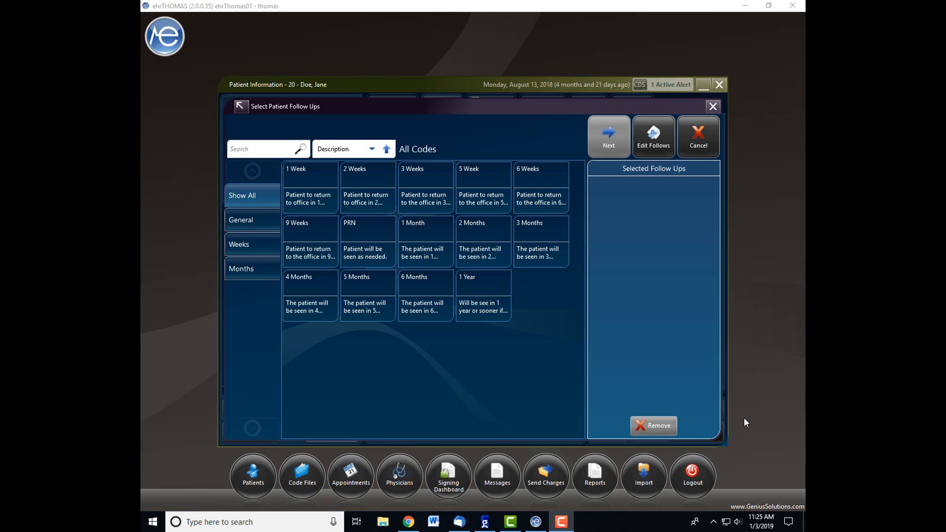
click(229, 219)
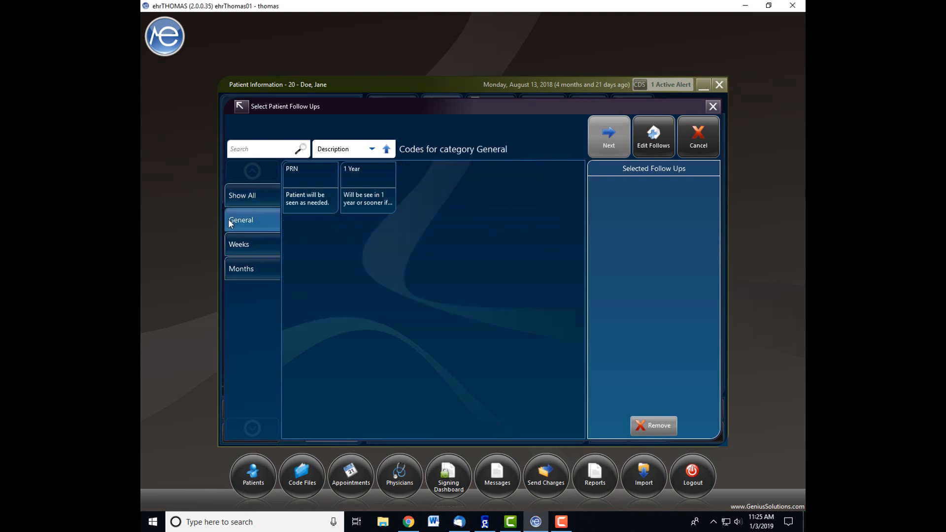
click(236, 245)
click(235, 262)
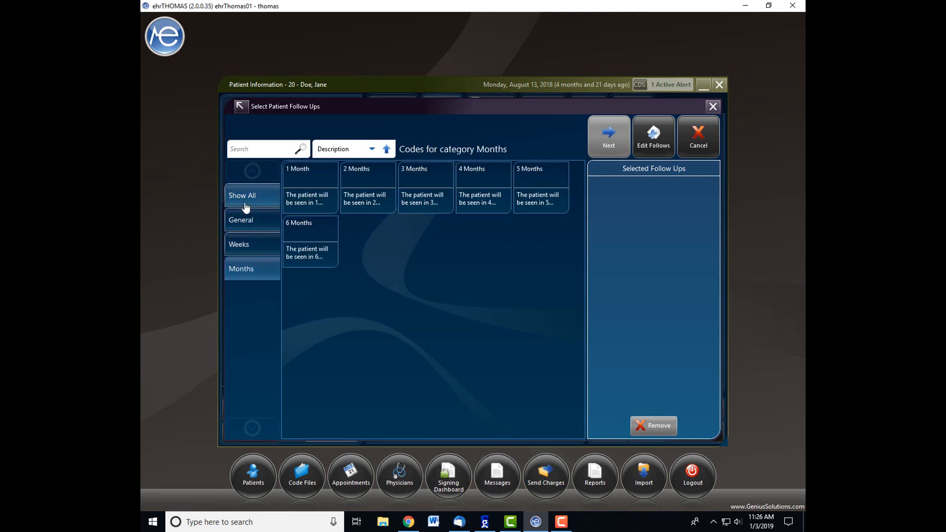
click(244, 199)
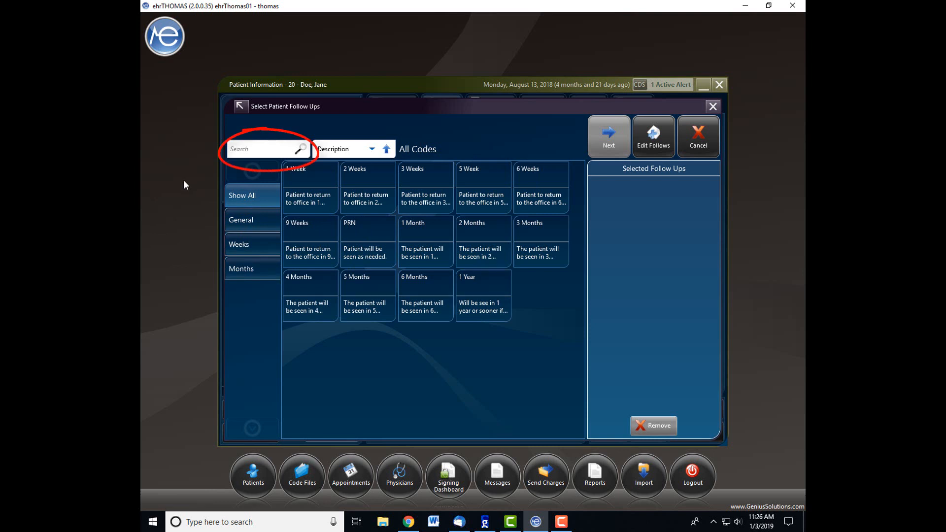
click(372, 149)
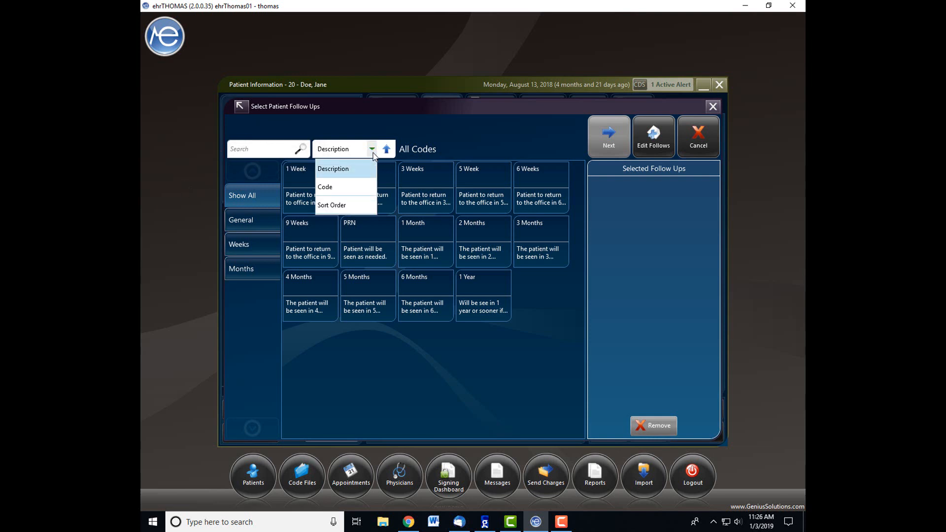
click(373, 156)
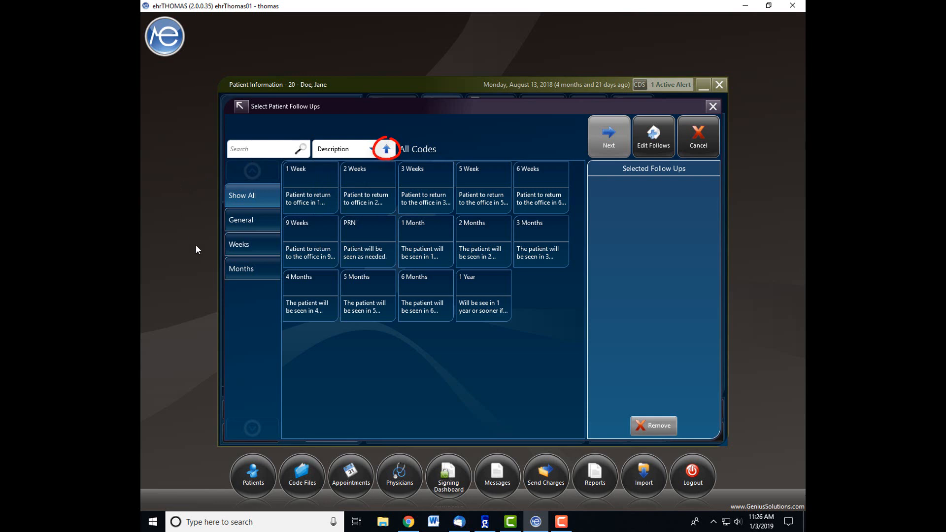
Add the 3 Months follow-up to the selected follow-ups and remove it again
click(542, 259)
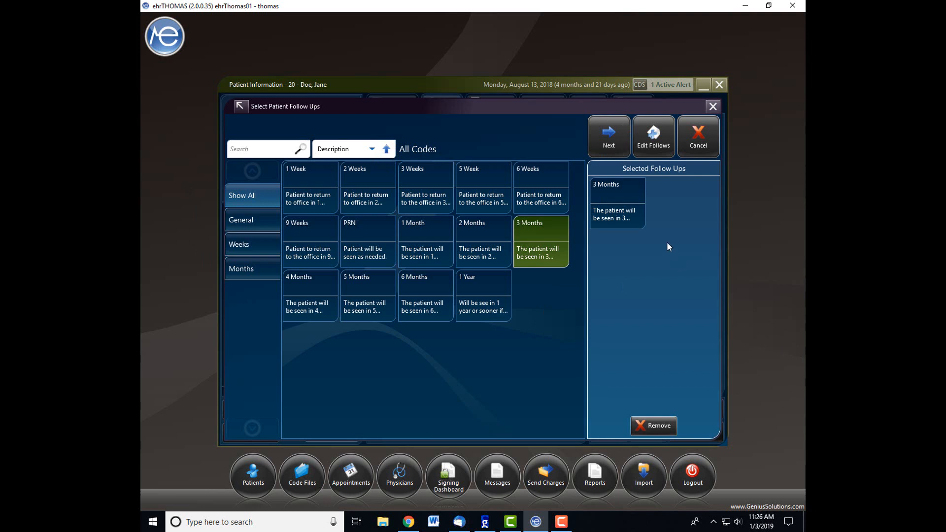
click(629, 220)
click(663, 427)
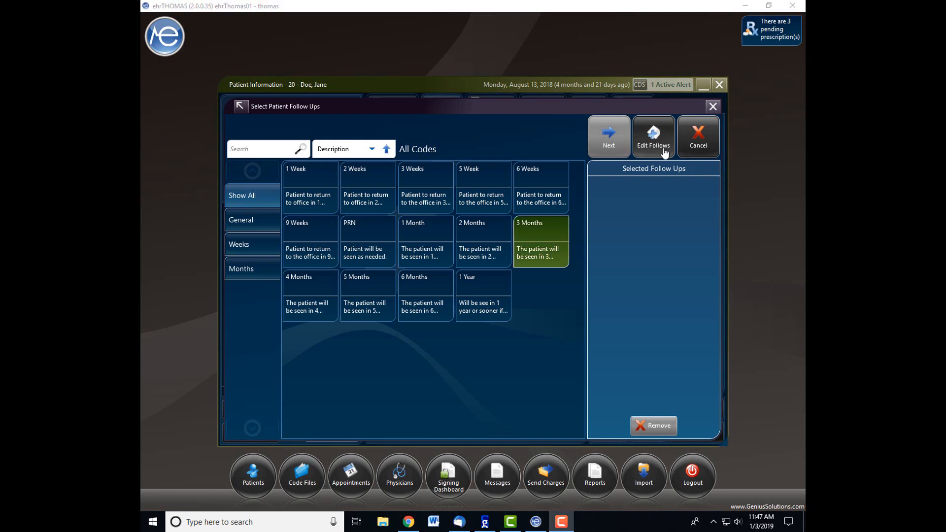
Open the follow-up codes for editing, and add the Referral follow-up to the patient's follow-ups
click(654, 135)
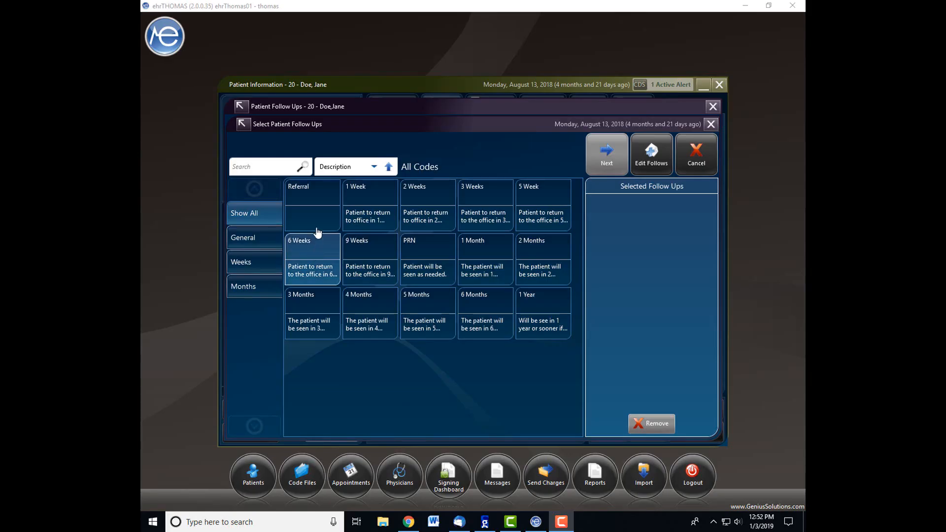
click(313, 217)
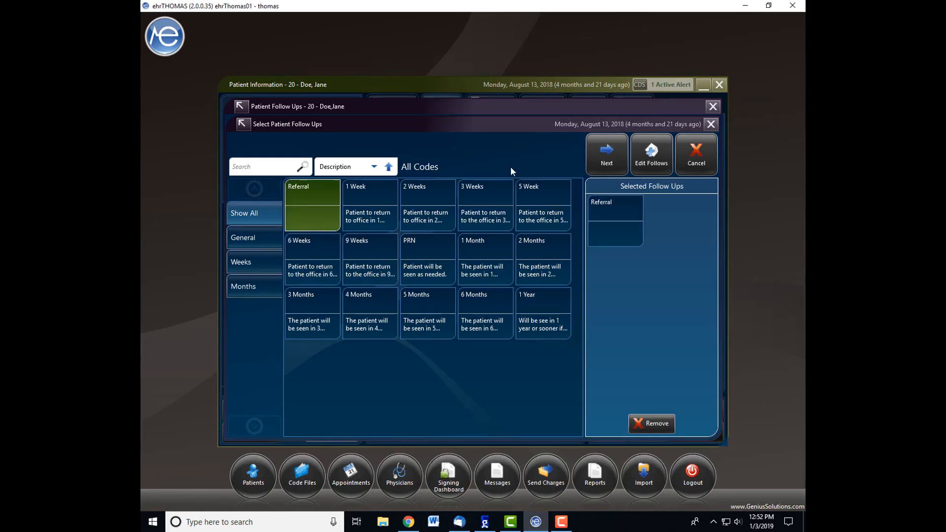
click(609, 157)
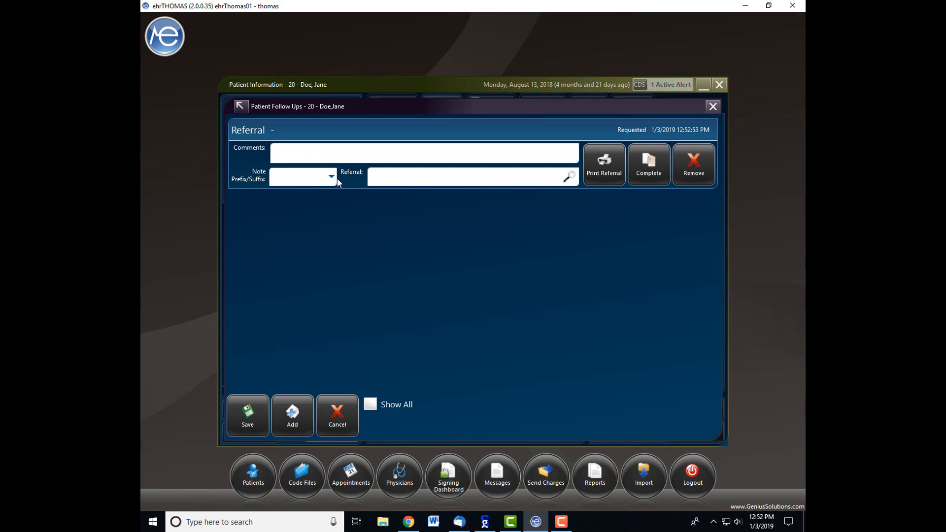
Check the Note Prefix/Suffix options of the Referral follow-up and open the referrals lookup list
click(332, 179)
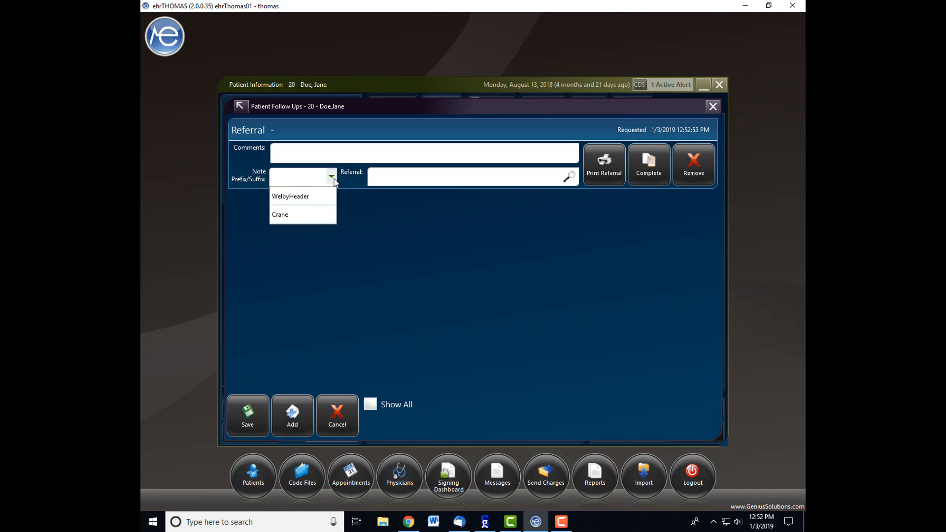
click(333, 179)
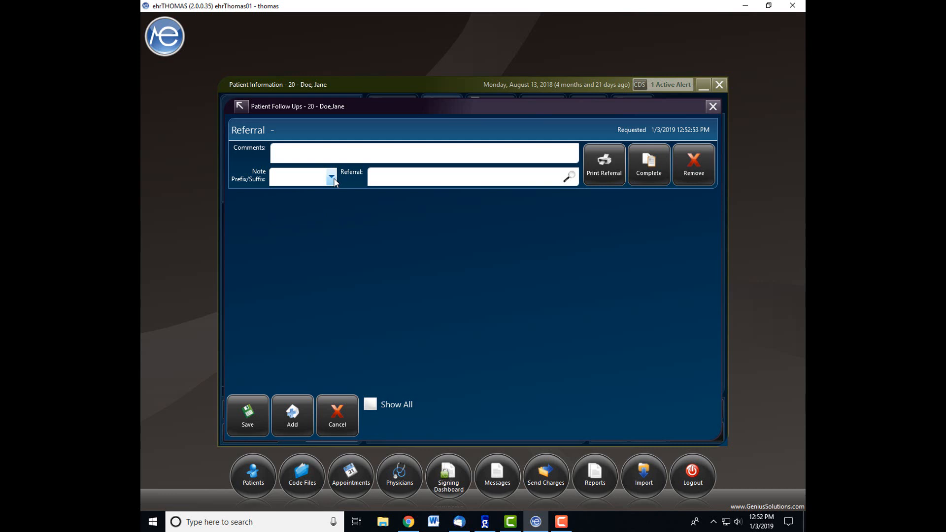
click(567, 179)
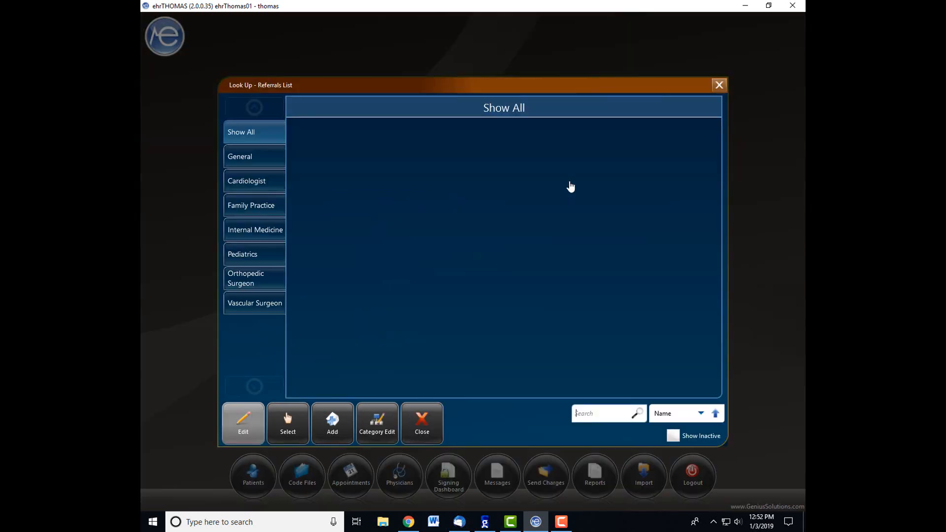